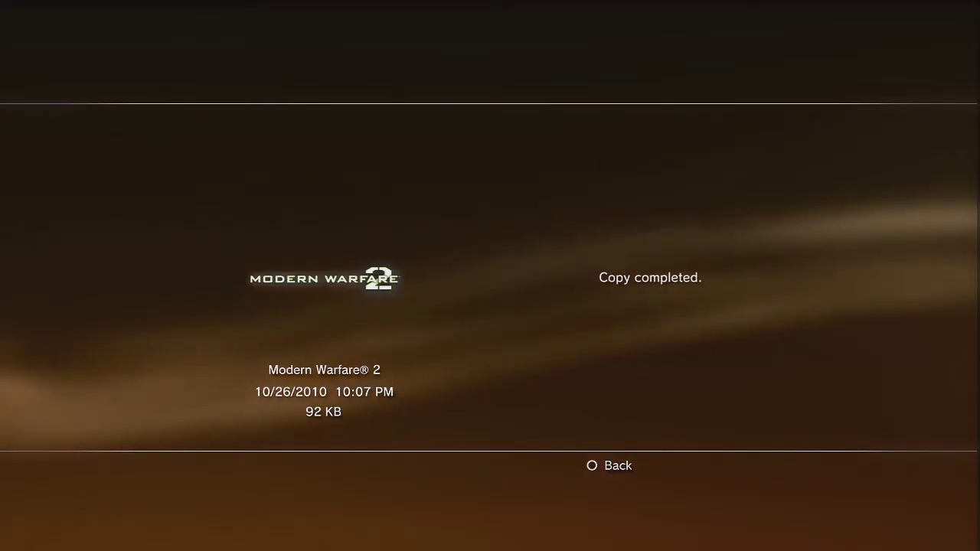
Dismiss the copy-completed notice and browse the Modern Warfare 2 saved data.
key("Escape")
key("Escape")
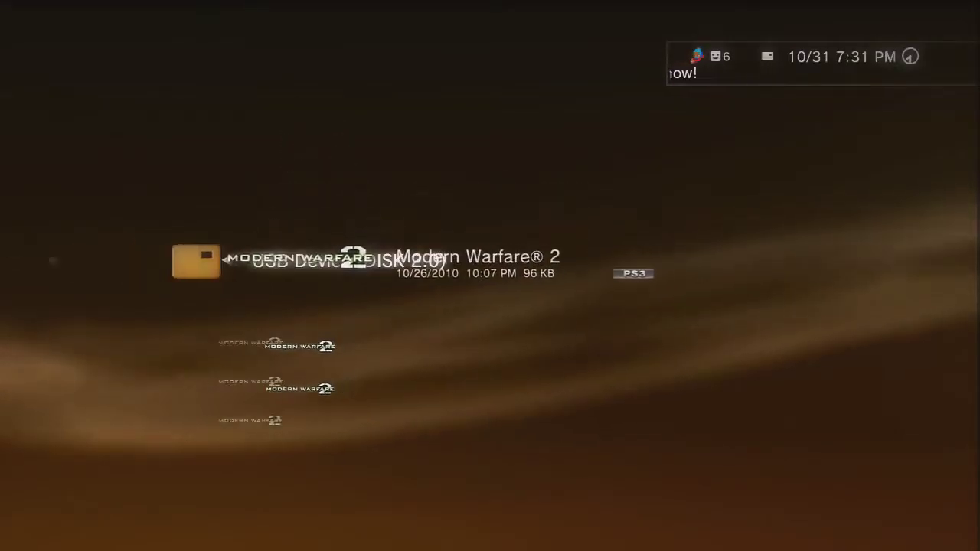
key("Down")
key("Down")
key("Up")
key("Up")
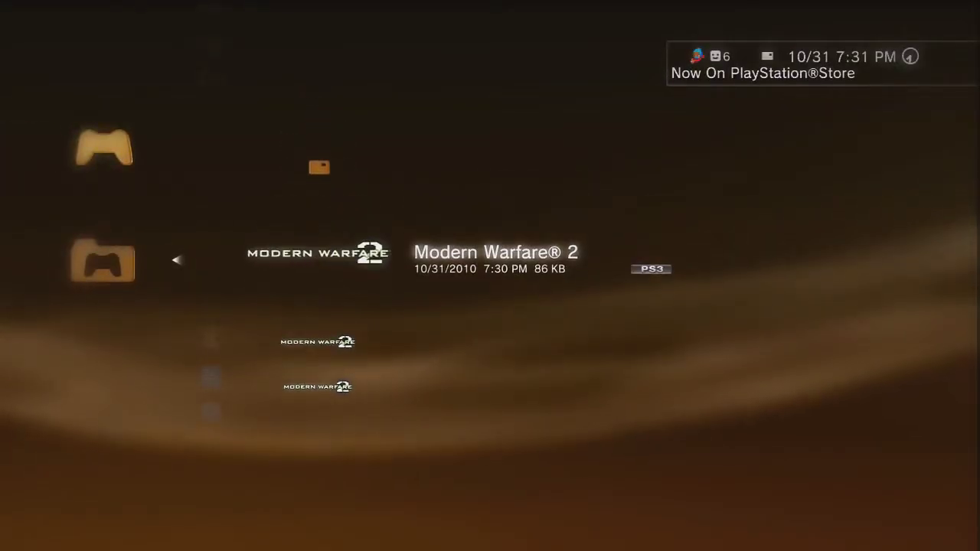
key("Escape")
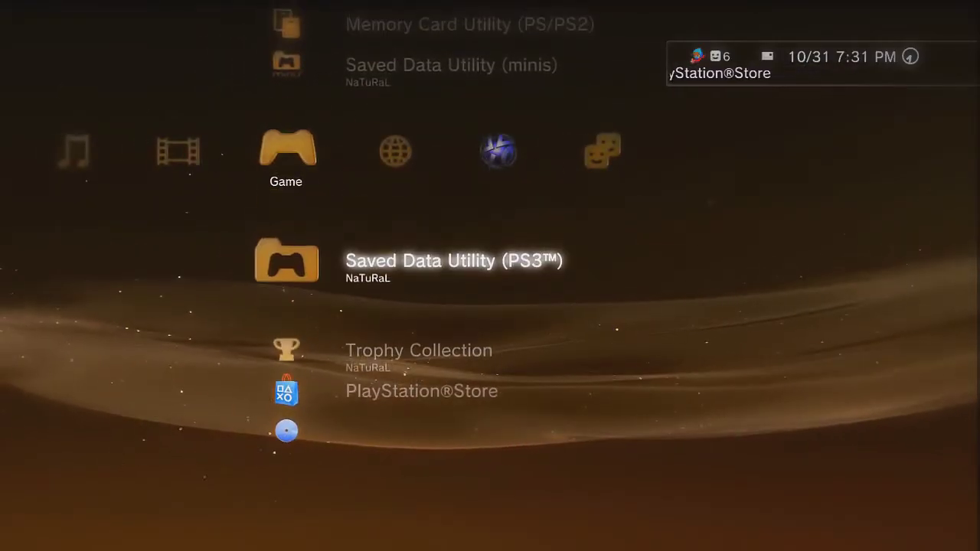
key("Return")
Review the installed Modern Warfare 2 entry in the Game Data Utility.
key("Return")
key("Escape")
key("Escape")
key("Up")
key("Up")
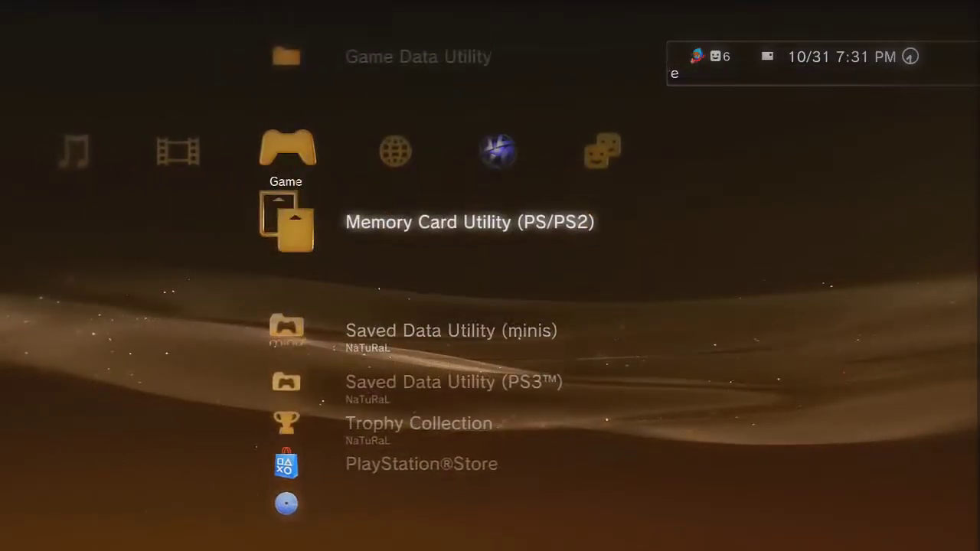
key("Up")
key("Return")
key("Up")
key("Down")
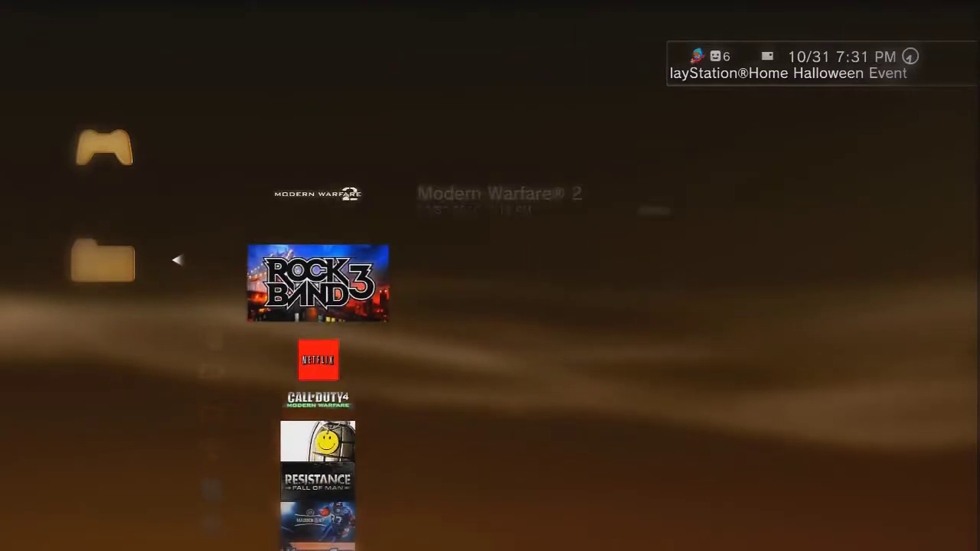
key("Up")
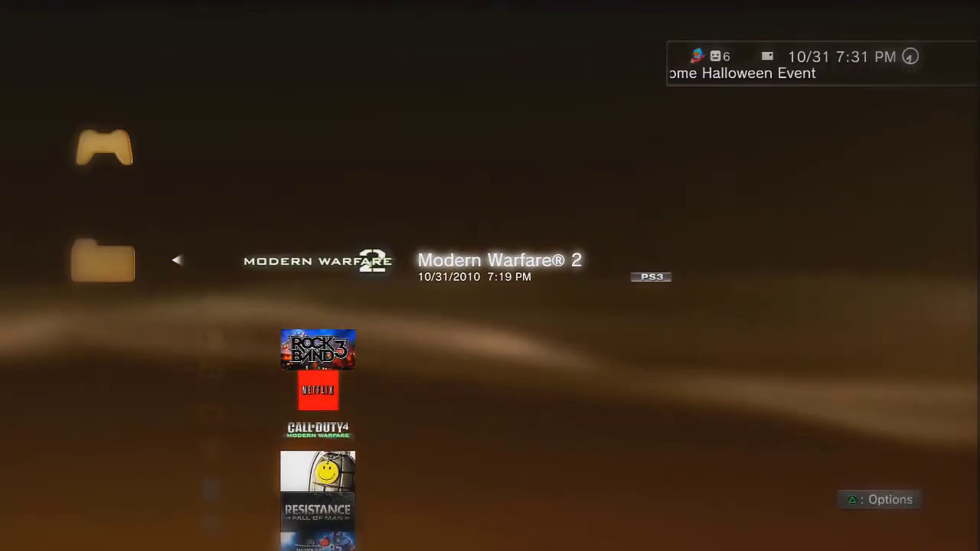
key("Escape")
Move across the XMB columns to the Modern Warfare 2 disc in the Game column.
key("Right")
key("Right")
key("Right")
key("Left")
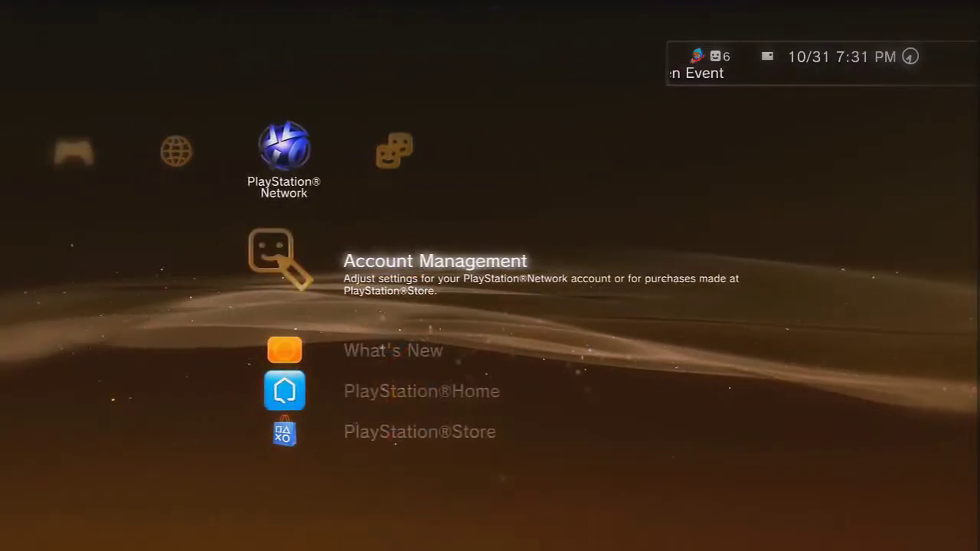
key("Left")
key("Left")
key("Left")
key("Right")
key("Down")
key("Down")
key("Down")
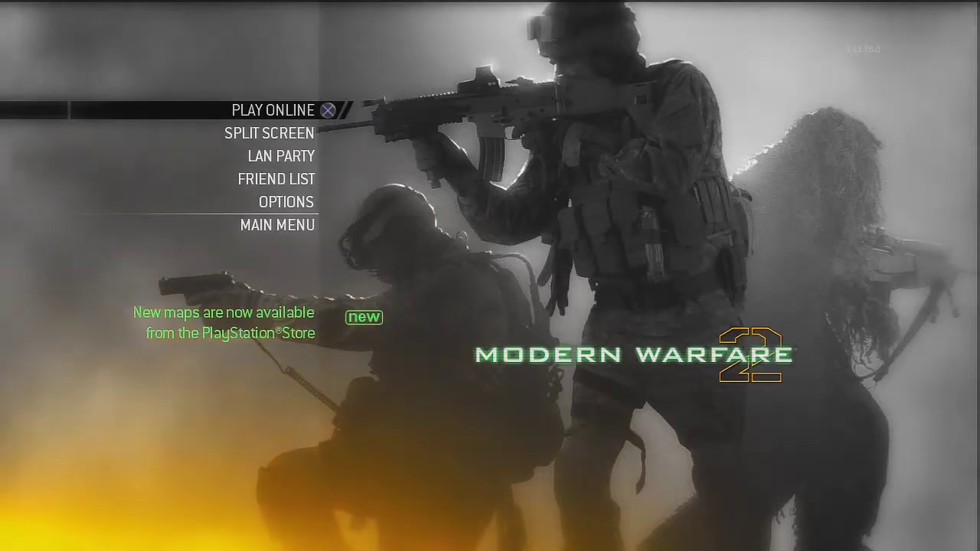
Launch Modern Warfare 2 and browse its multiplayer menu options.
key("Down")
Enter Split Screen setup and start the Afghan Team Deathmatch match.
key("Up")
key("Down")
key("Return")
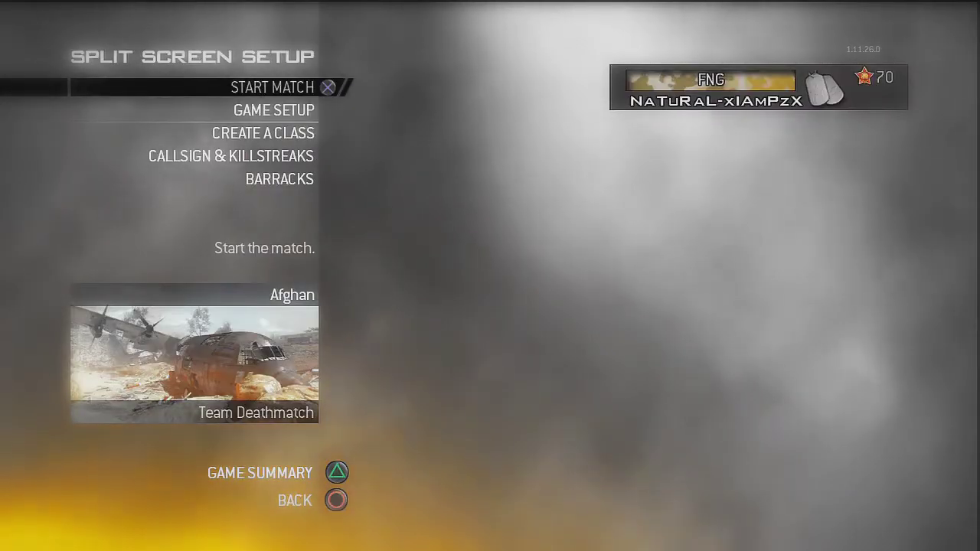
key("Return")
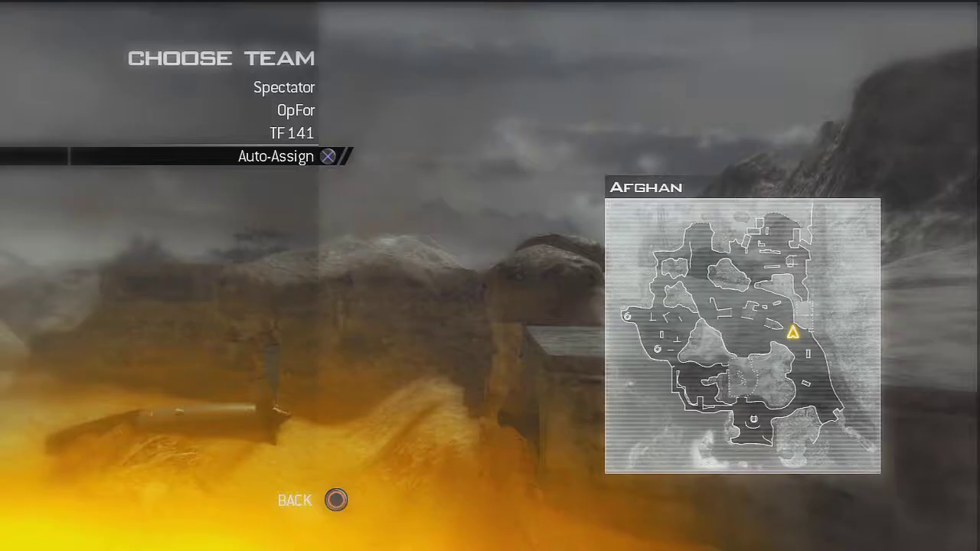
Join OpFor as a Grenadier, then choose End Game from the in-game menu.
key("Up")
key("Up")
key("Return")
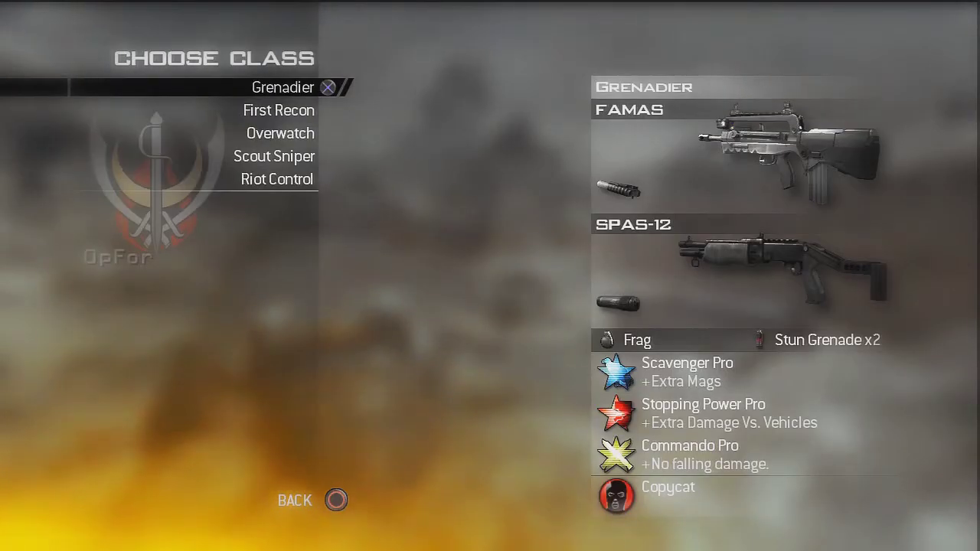
key("Return")
key("Escape")
key("Down")
key("Down")
key("Down")
key("Return")
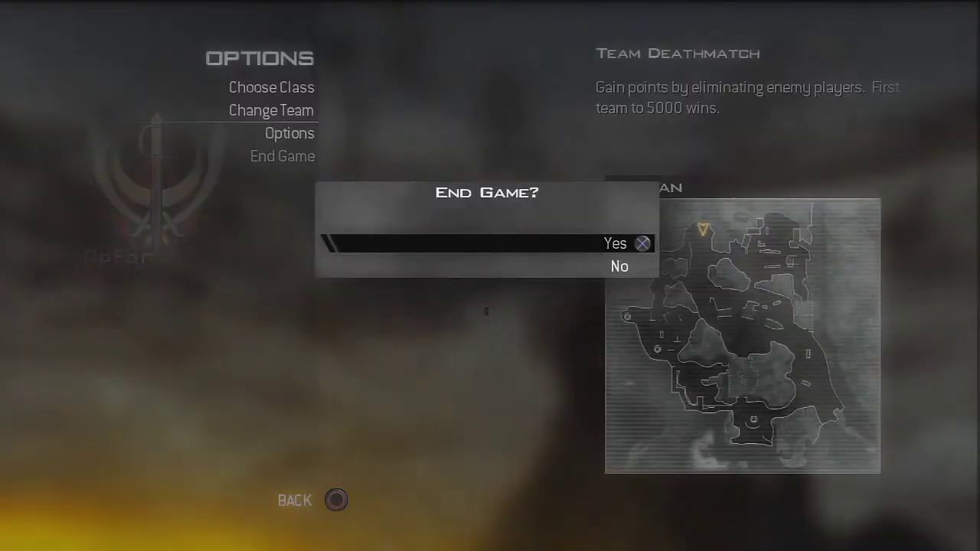
key("Escape")
key("Escape")
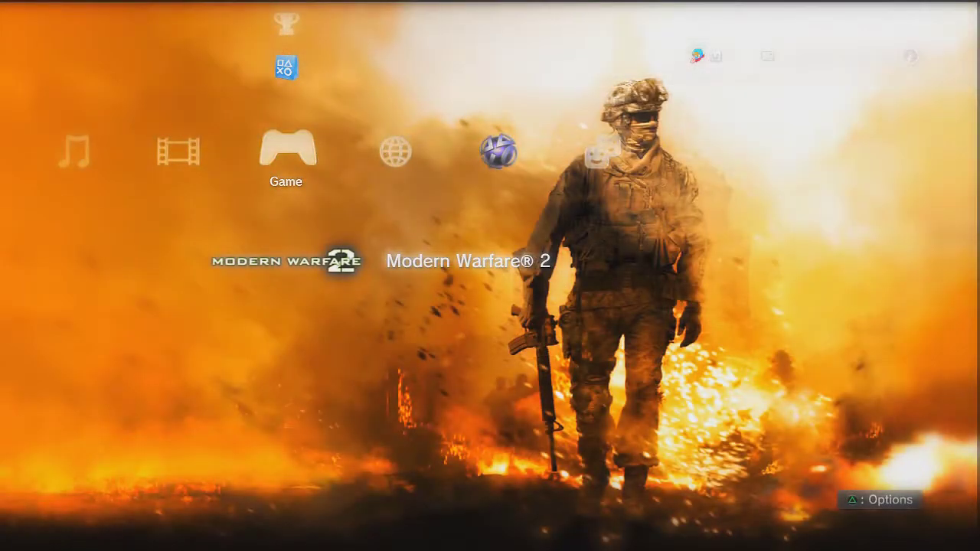
End the match, quit to the XMB and move toward the Settings column.
key("Left")
key("Left")
key("Left")
key("Left")
Open Internet Connection Settings, choose Wireless and scan for networks.
key("Right")
key("Right")
key("Right")
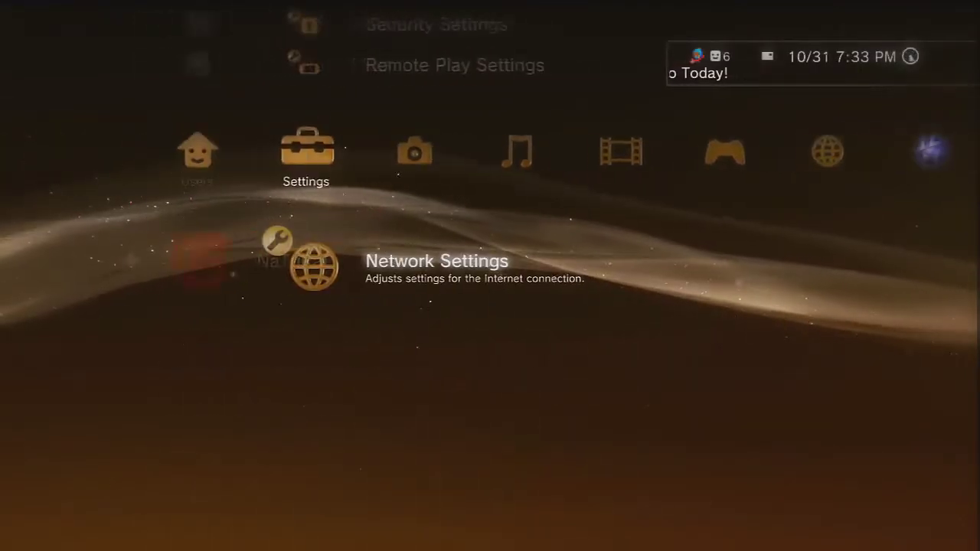
key("Return")
key("Down")
key("Down")
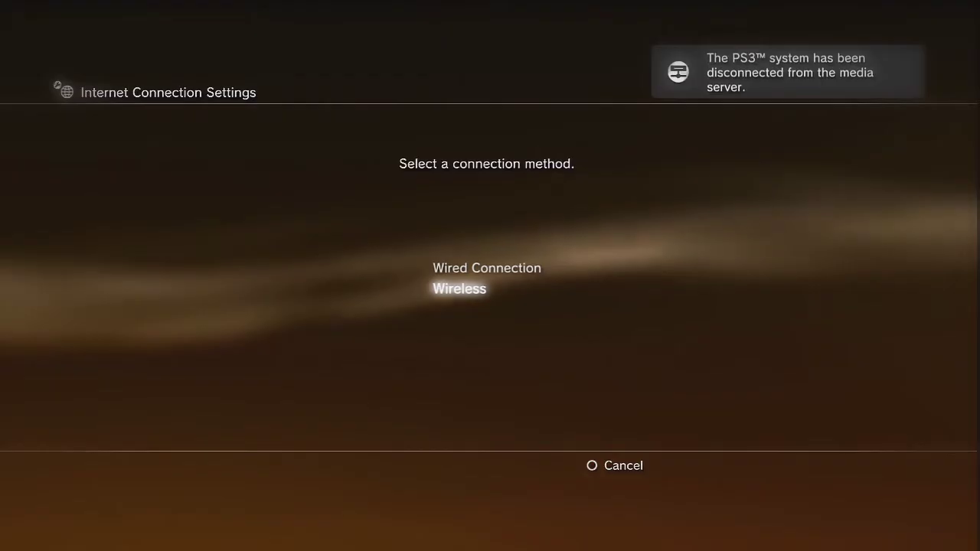
key("Return")
key("Up")
key("Return")
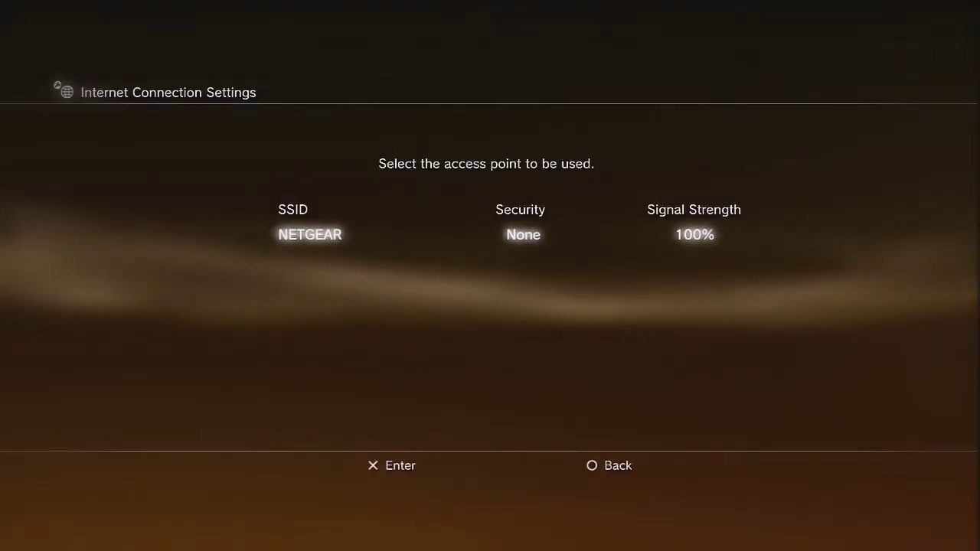
Select the NETGEAR access point, keep automatic DNS and use no proxy server.
key("Return")
key("Right")
key("Right")
key("Right")
key("Right")
key("Right")
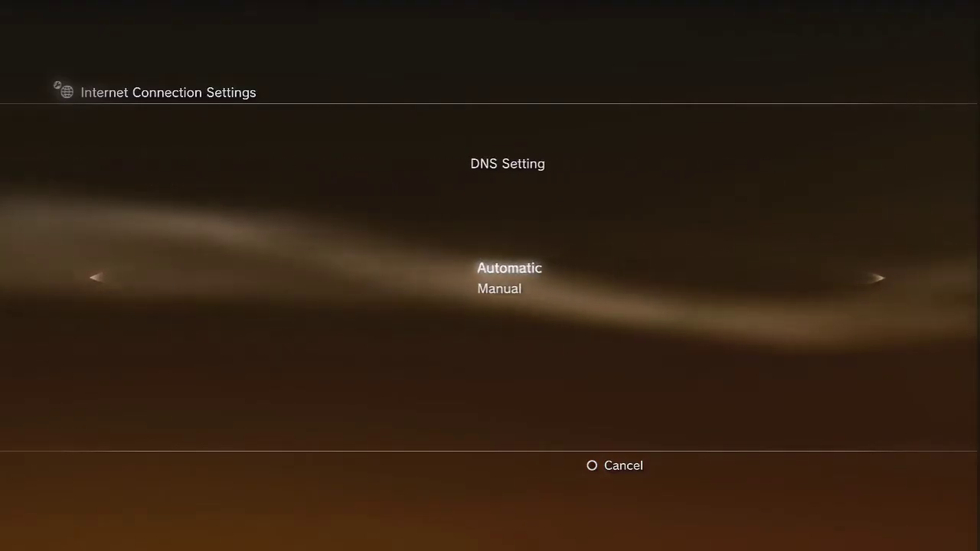
key("Right")
key("Right")
key("Right")
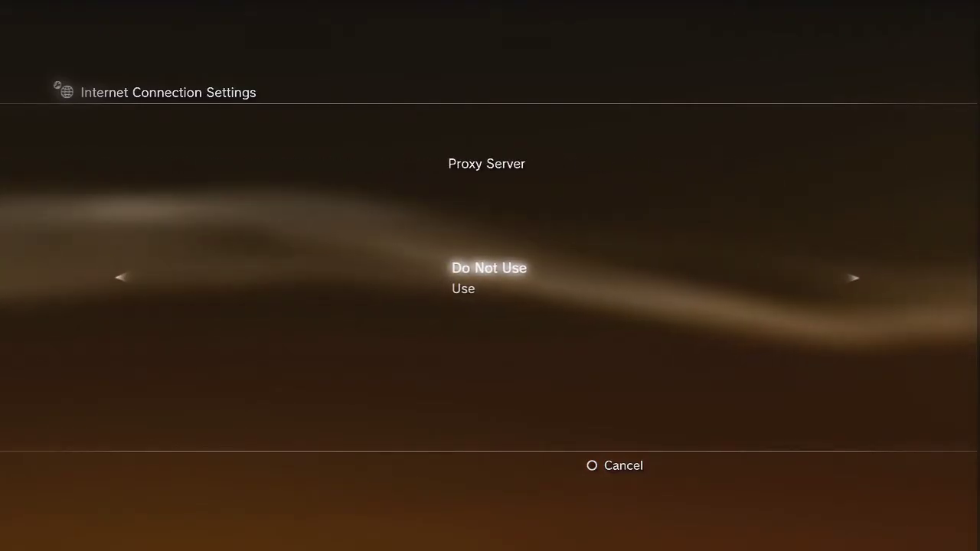
key("Right")
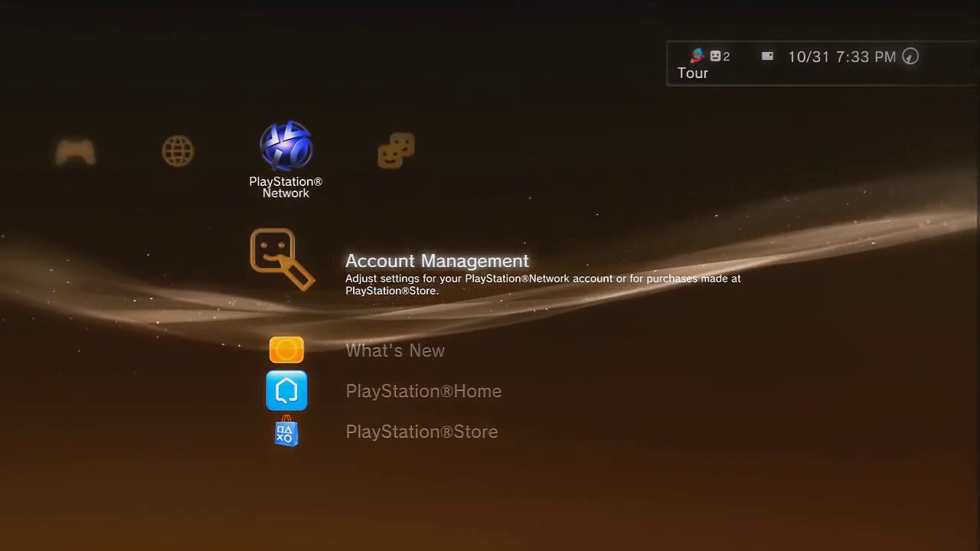
Look through the Game Data Utility list in the Game column before relaunching Modern Warfare 2.
key("Right")
key("Left")
key("Left")
key("Left")
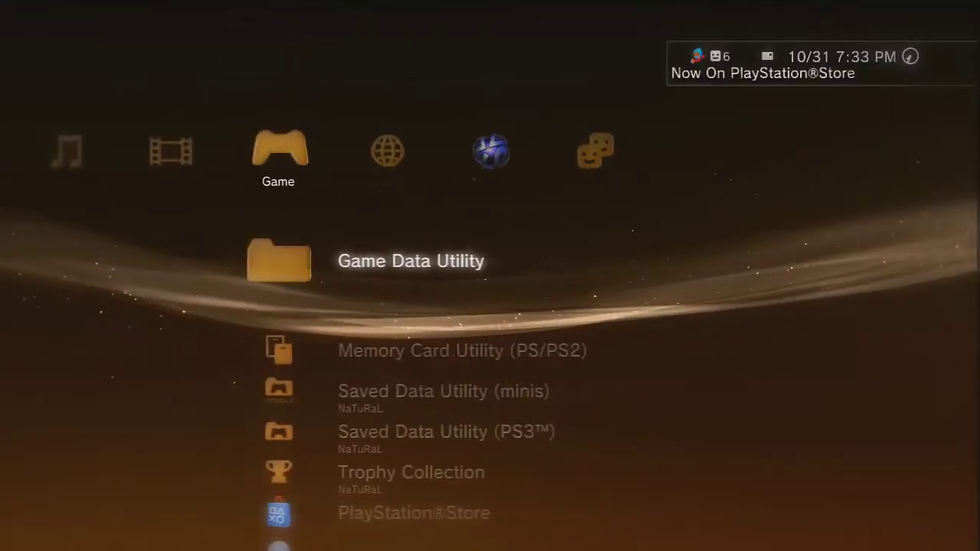
key("Down")
key("Up")
key("Right")
key("Left")
key("Down")
key("Down")
key("Down")
key("Down")
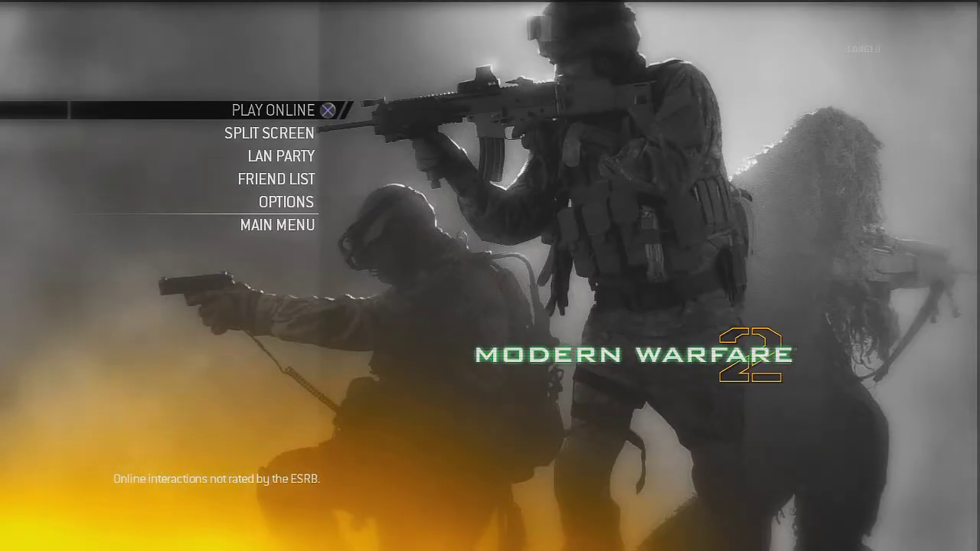
Load the ErrorFile offline profile via Split Screen and try Barracks > Prestige Mode.
key("Down")
key("Return")
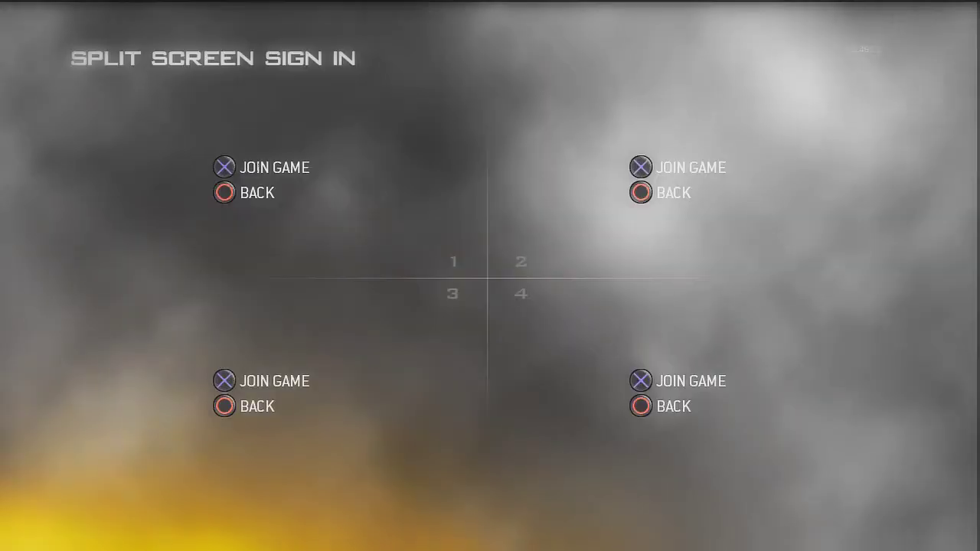
key("Return")
key("Down")
key("Return")
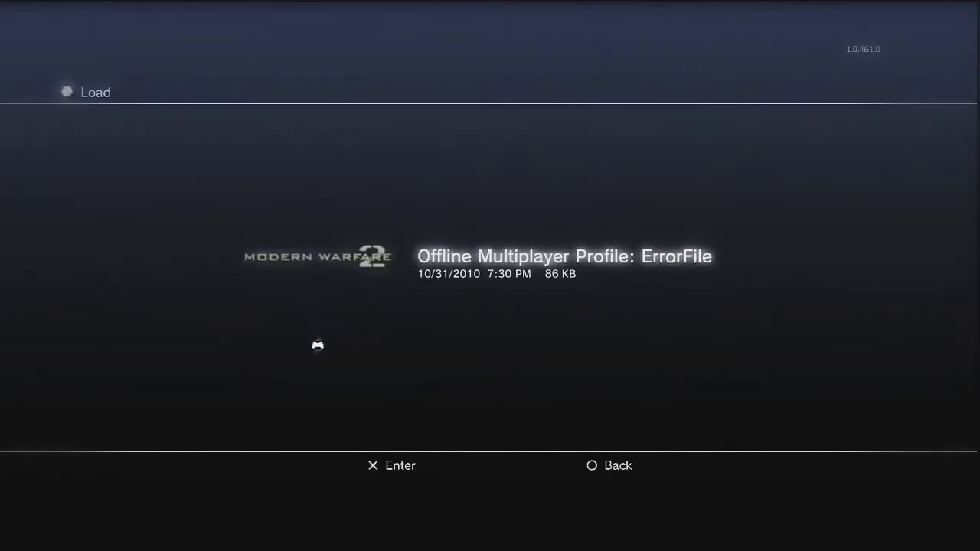
key("Return")
key("Return")
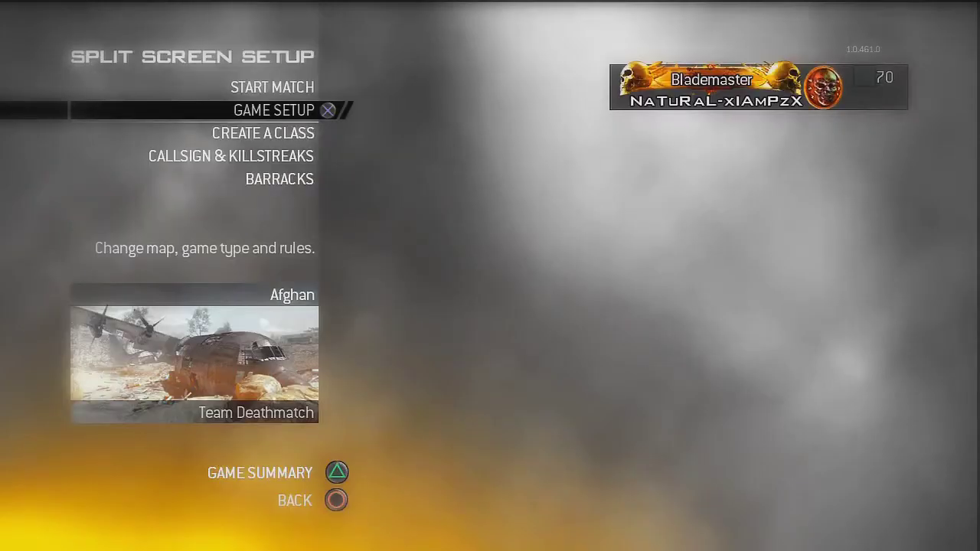
key("Up")
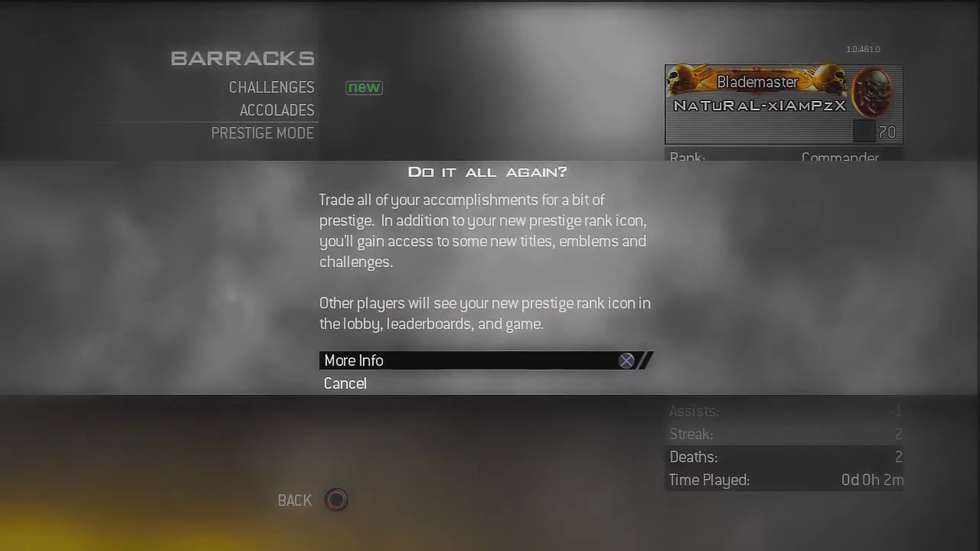
key("Return")
key("Return")
key("Return")
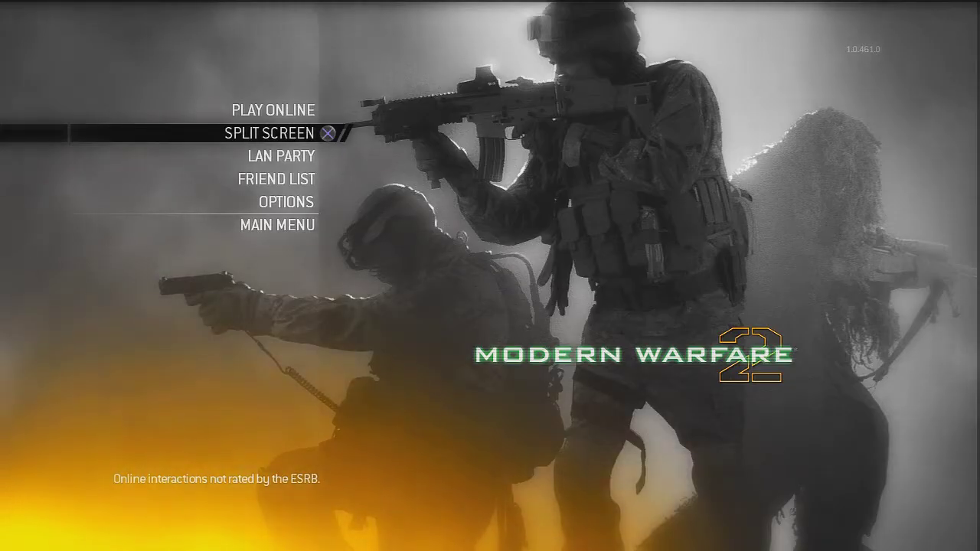
Load the Prestige offline profile through Split Screen.
key("Return")
key("Return")
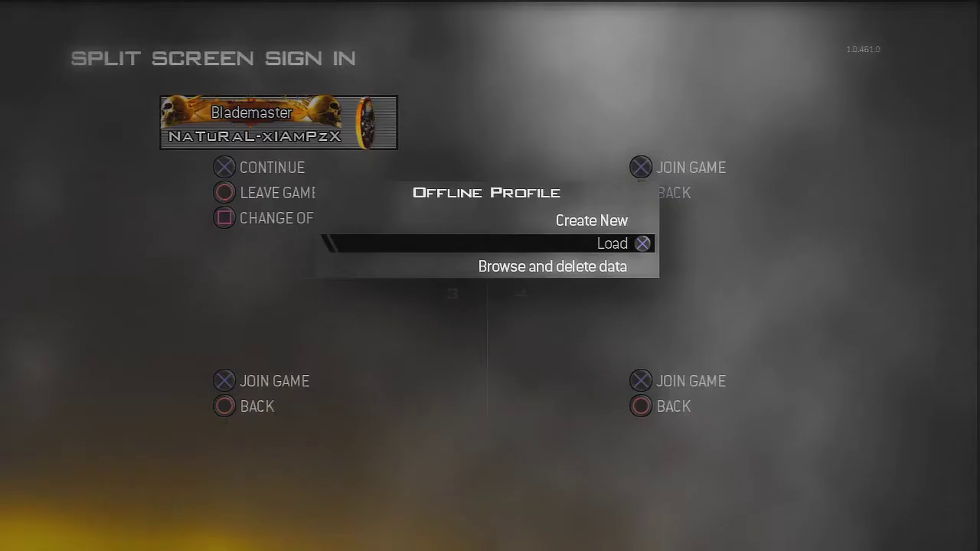
key("Return")
key("Return")
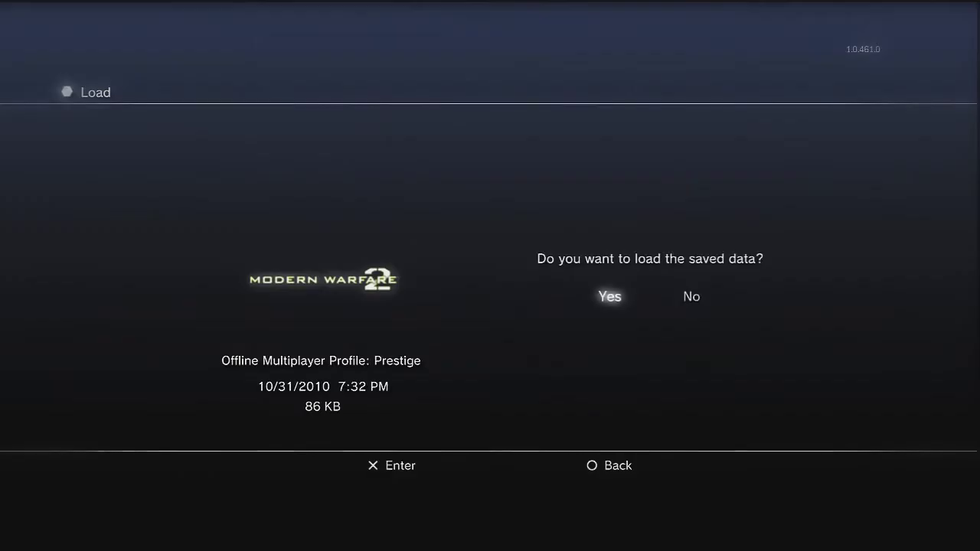
key("Return")
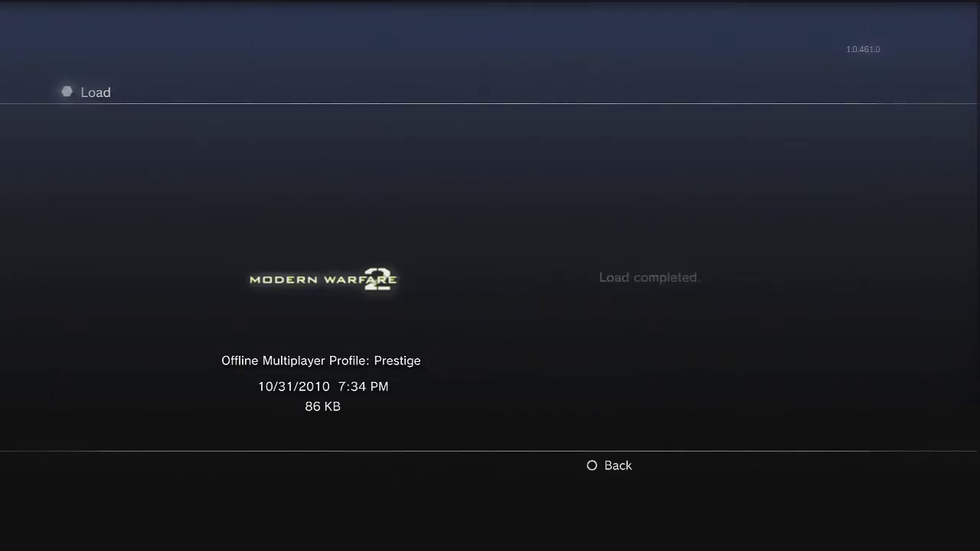
key("Escape")
Confirm Prestige Mode in the Barracks, restarting the account at rank 1 as Private.
key("Down")
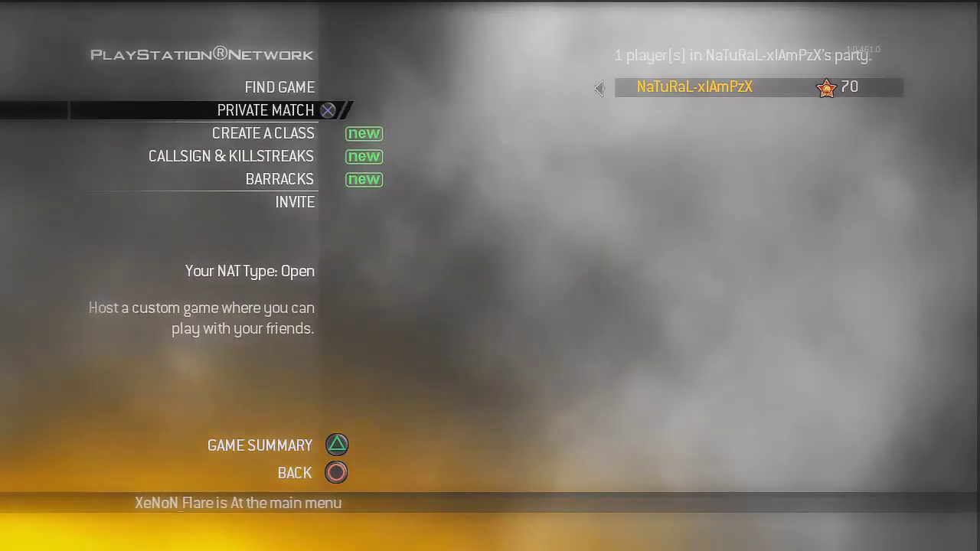
key("Down")
key("Down")
key("Down")
key("Return")
key("Down")
key("Down")
key("Down")
key("Return")
key("Return")
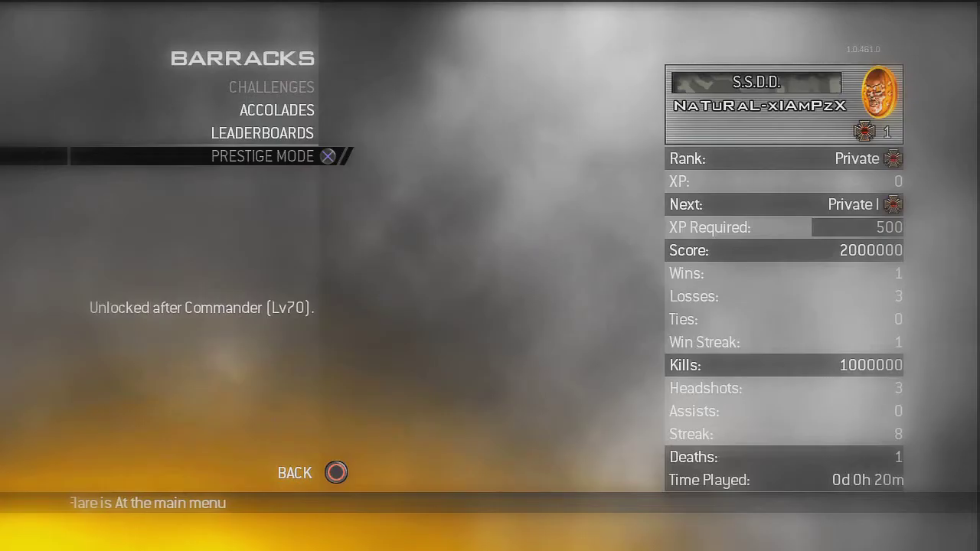
key("Escape")
key("Up")
key("Return")
key("Down")
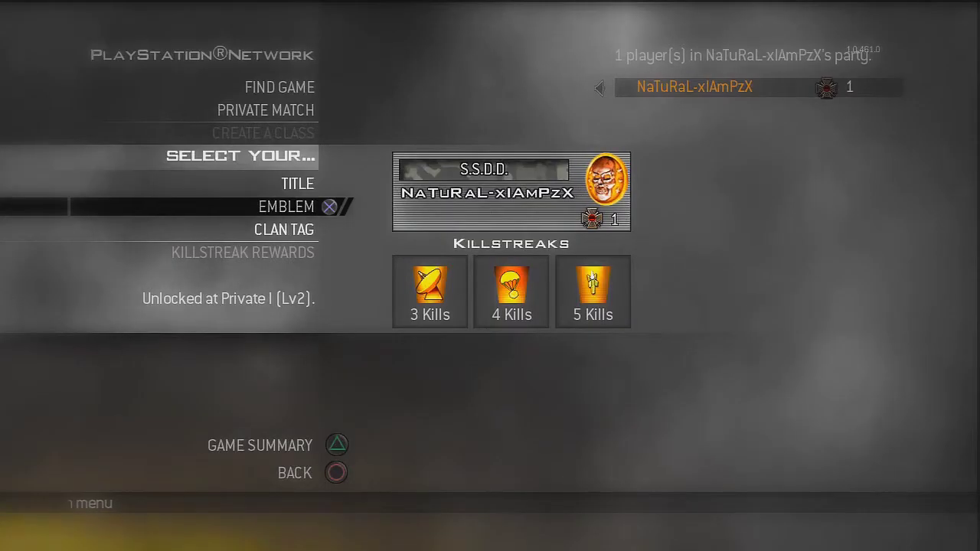
Check the callsign title and emblem, then leave the lobby for the PS3 Network Settings.
key("Up")
key("Escape")
key("Up")
key("Right")
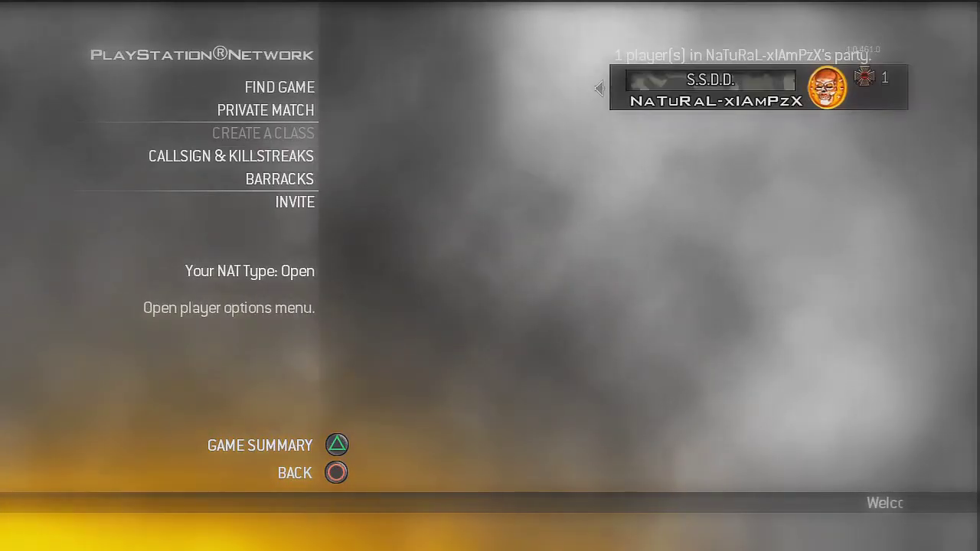
key("Left")
key("Right")
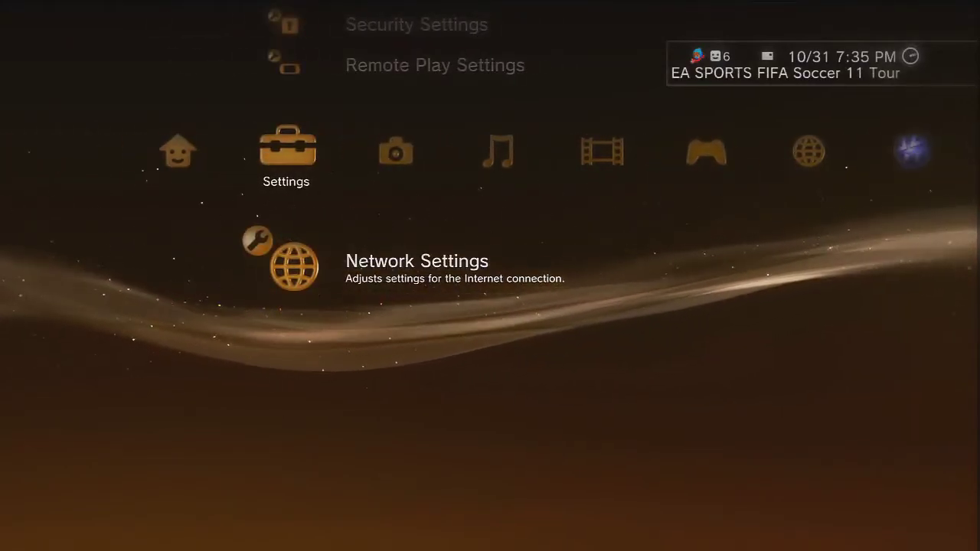
key("Return")
Set the connection to wireless on the NETGEAR access point with no security.
key("Down")
key("Down")
key("Return")
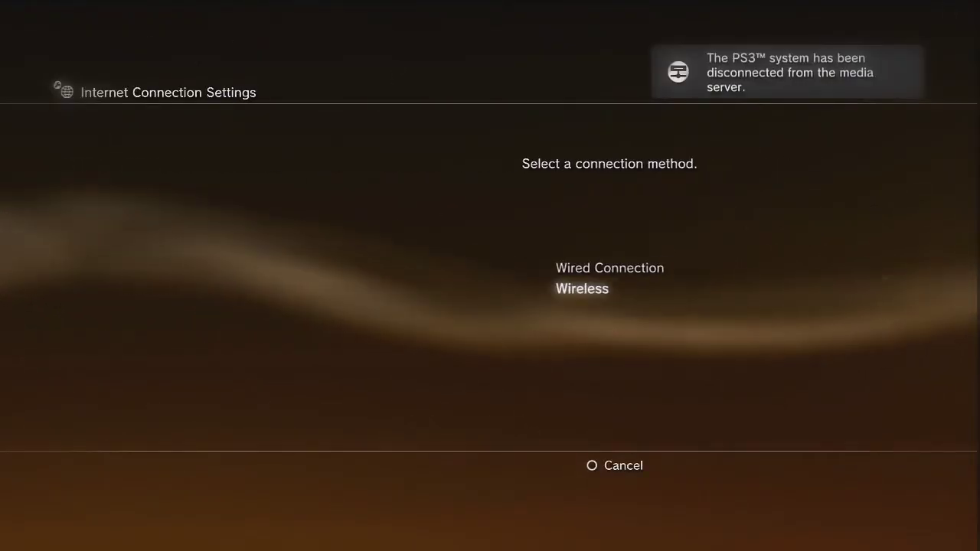
key("Return")
key("Return")
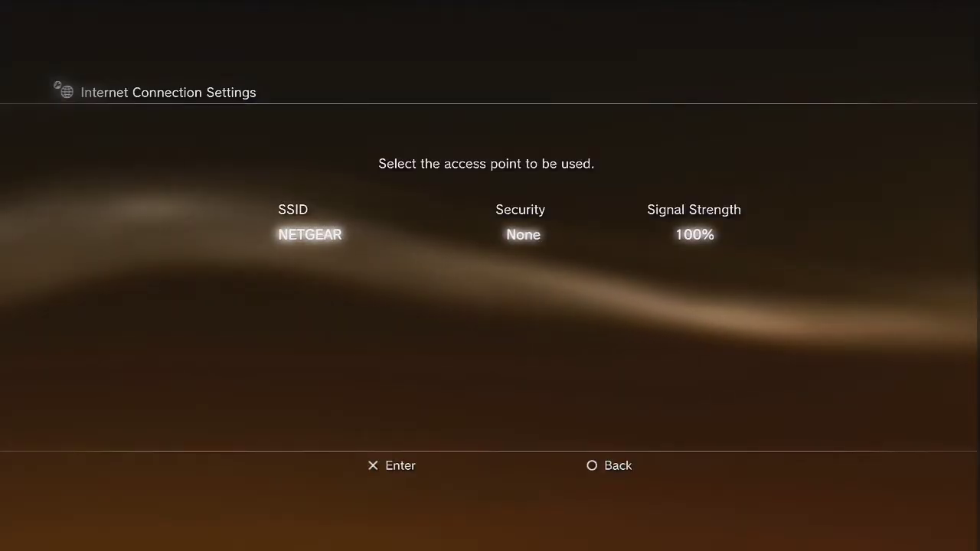
key("Return")
key("Return")
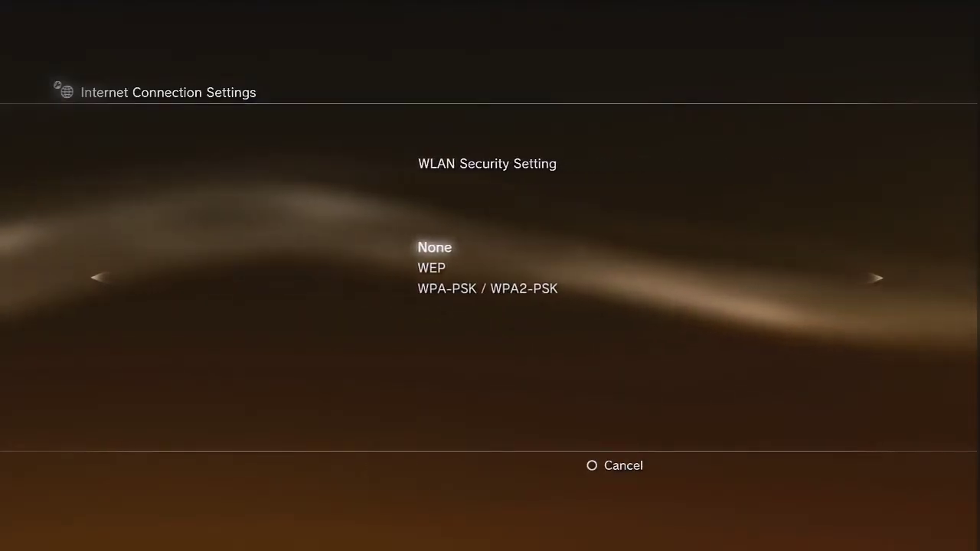
Keep automatic IP and DNS, no proxy, enable UPnP and save the connection.
key("Return")
key("Return")
key("Return")
key("Return")
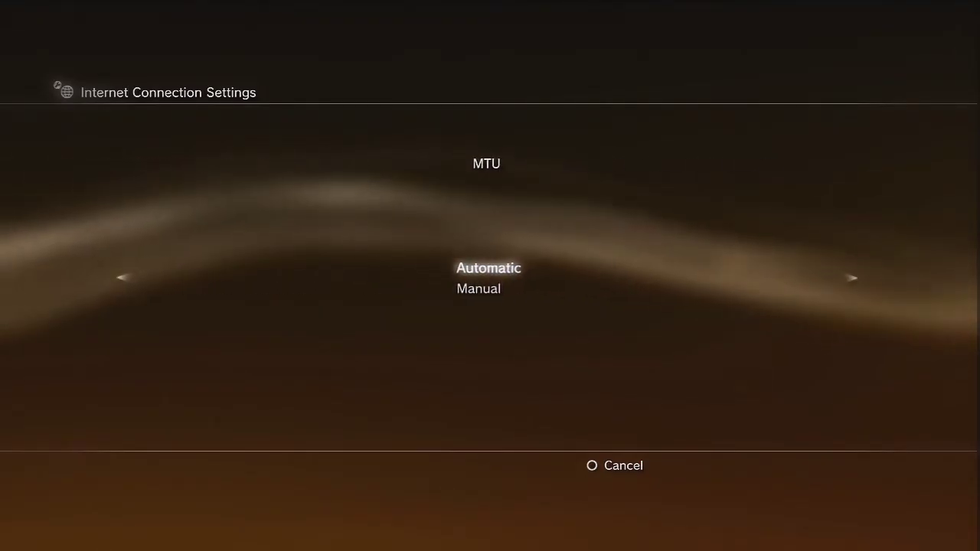
key("Return")
key("Return")
key("Left")
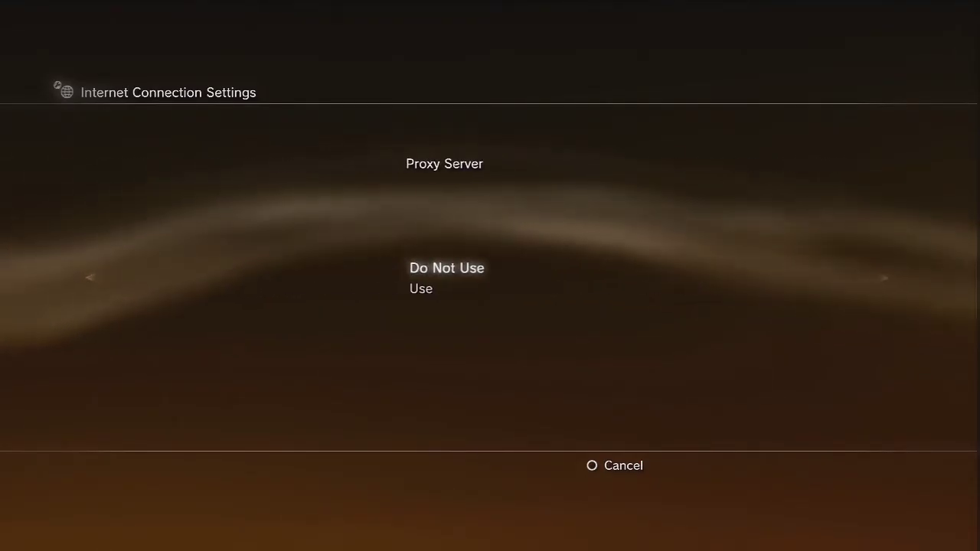
key("Return")
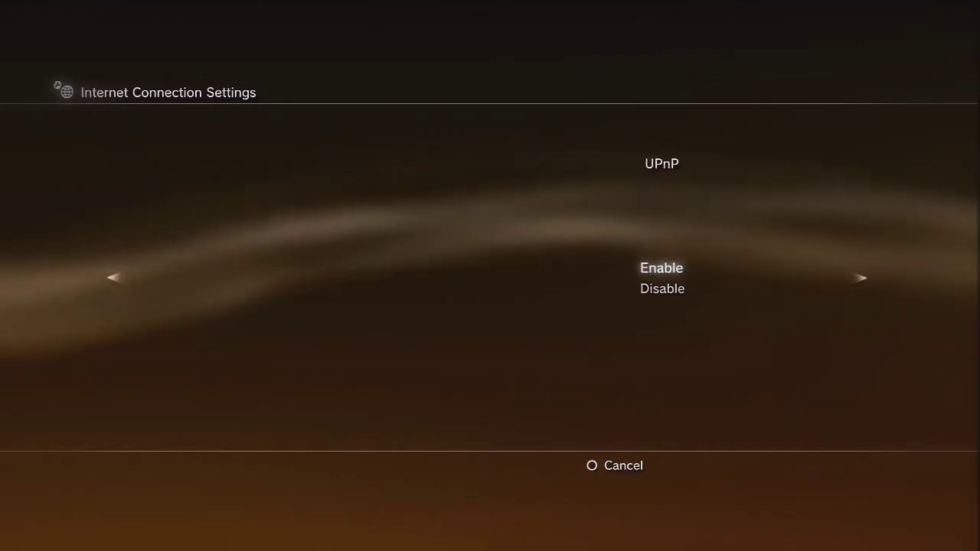
key("Return")
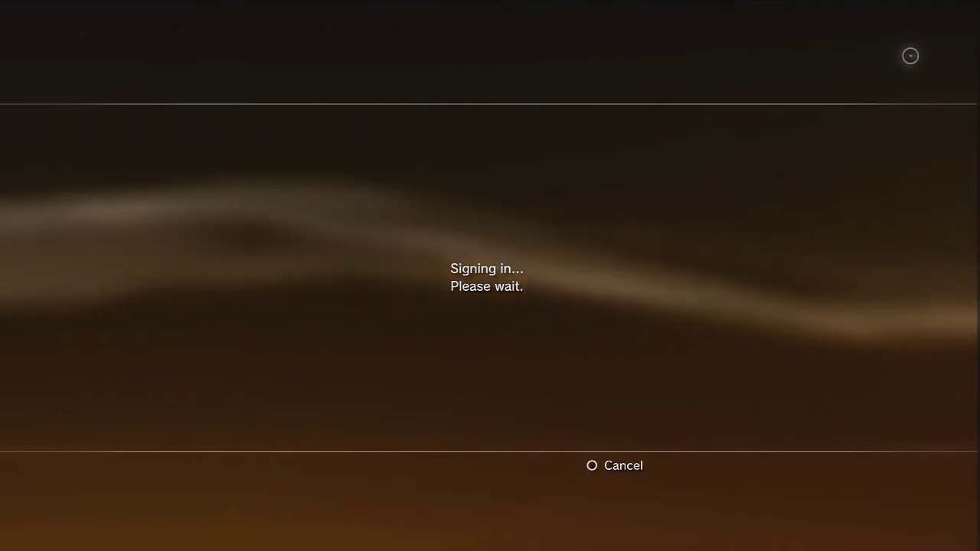
key("Right")
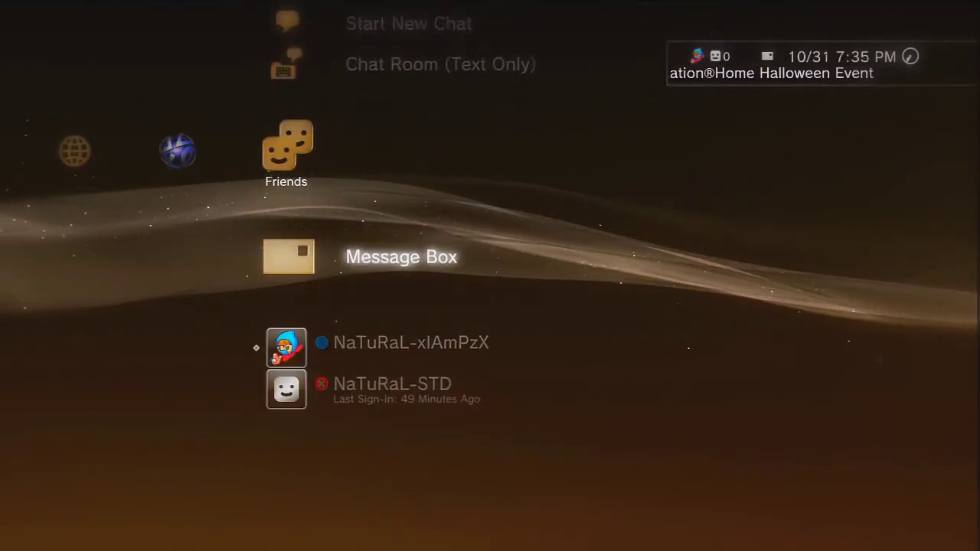
Check the PSN message box, then navigate over to the Game column.
key("Return")
key("Return")
key("Left")
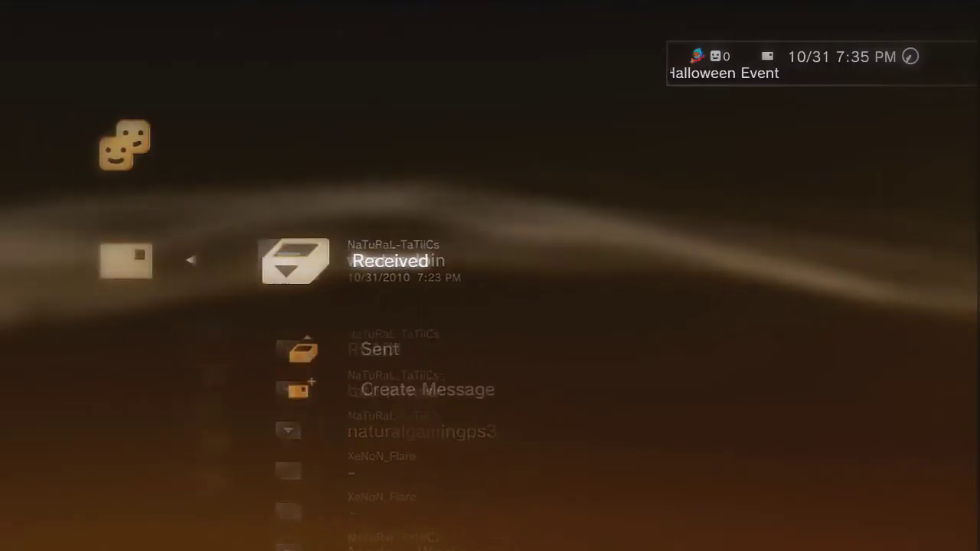
key("Left")
key("Down")
key("Down")
key("Up")
key("Up")
key("Left")
key("Left")
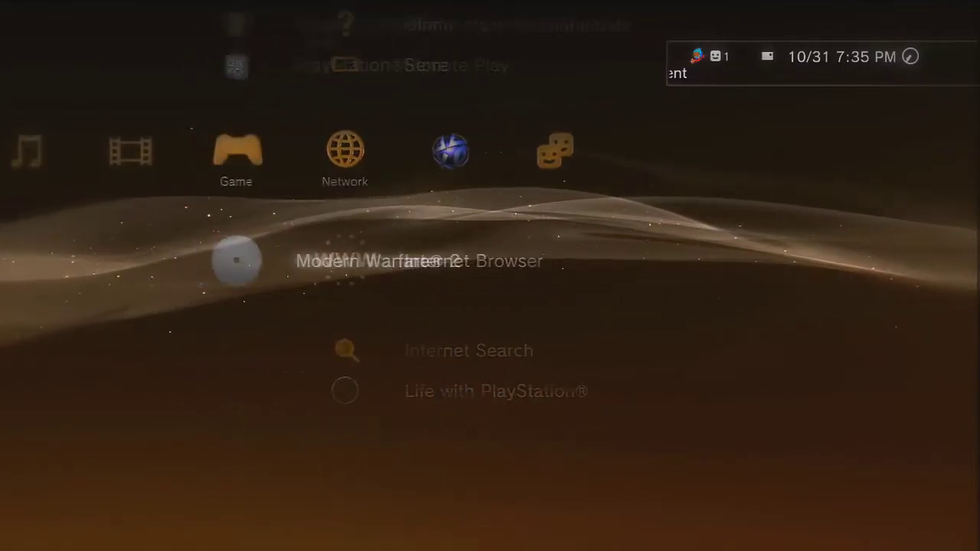
key("Up")
key("Up")
Delete the first Modern Warfare 2 save in the PS3 Saved Data Utility.
key("Up")
key("Up")
key("Down")
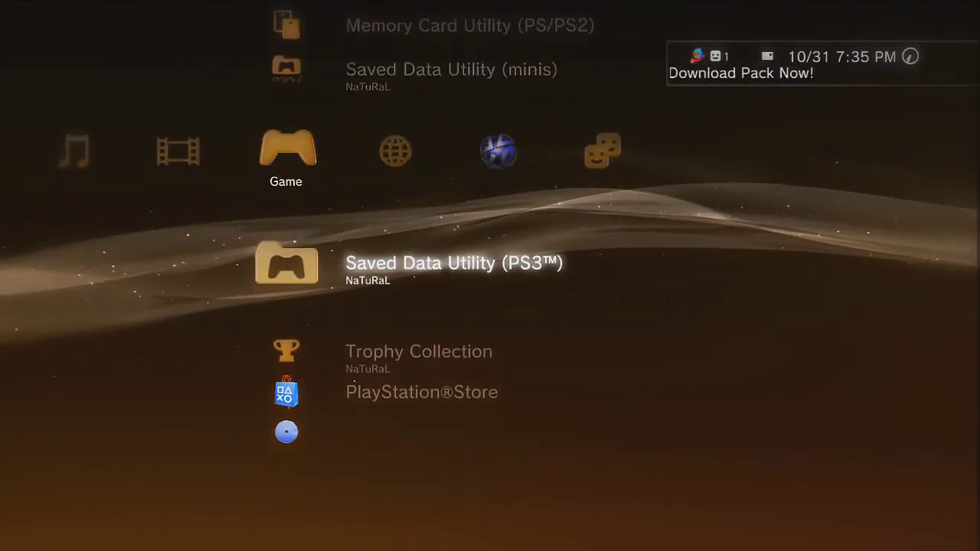
key("Return")
key("Down")
key("Down")
key("Up")
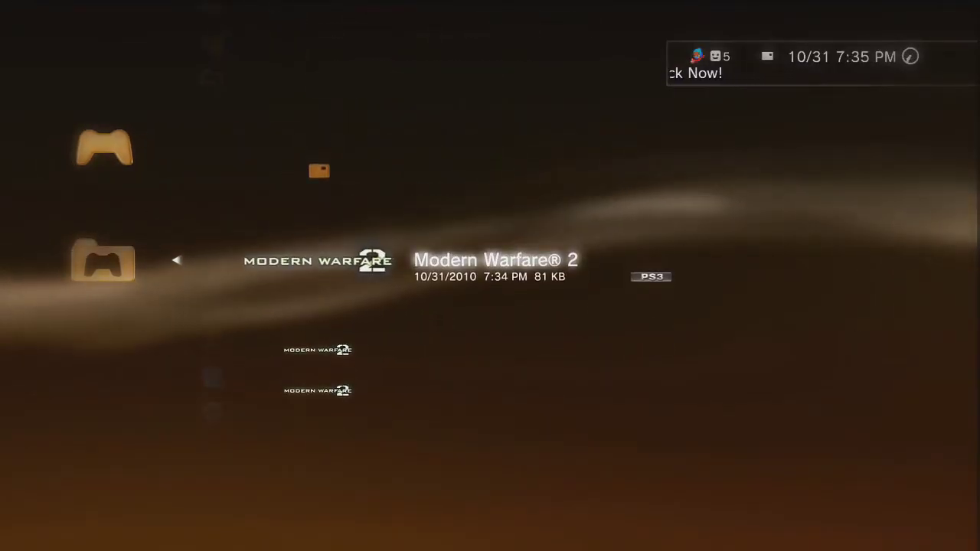
key("Down")
key("Down")
key("Up")
key("Menu")
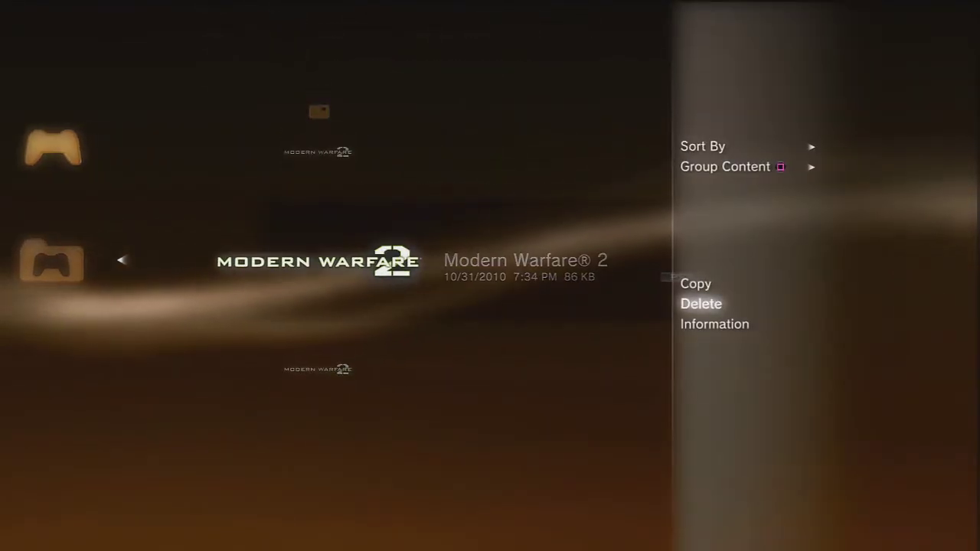
key("Return")
key("Return")
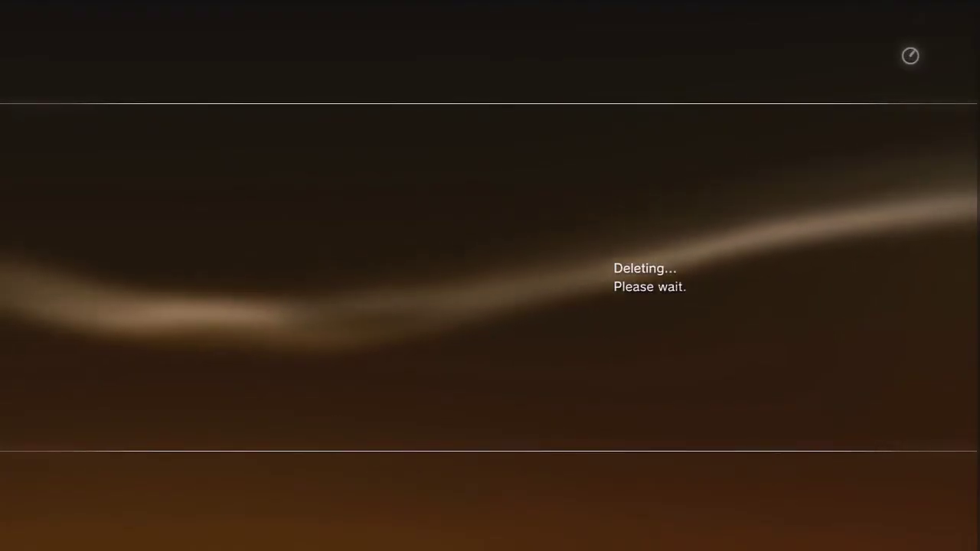
key("Escape")
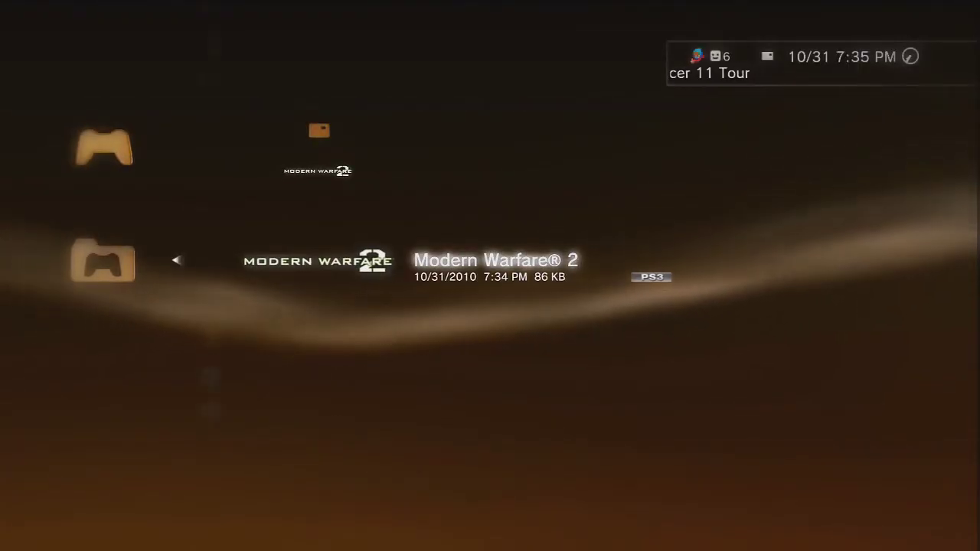
Delete the second Modern Warfare 2 save and leave the saved data list.
key("Menu")
key("Return")
key("Return")
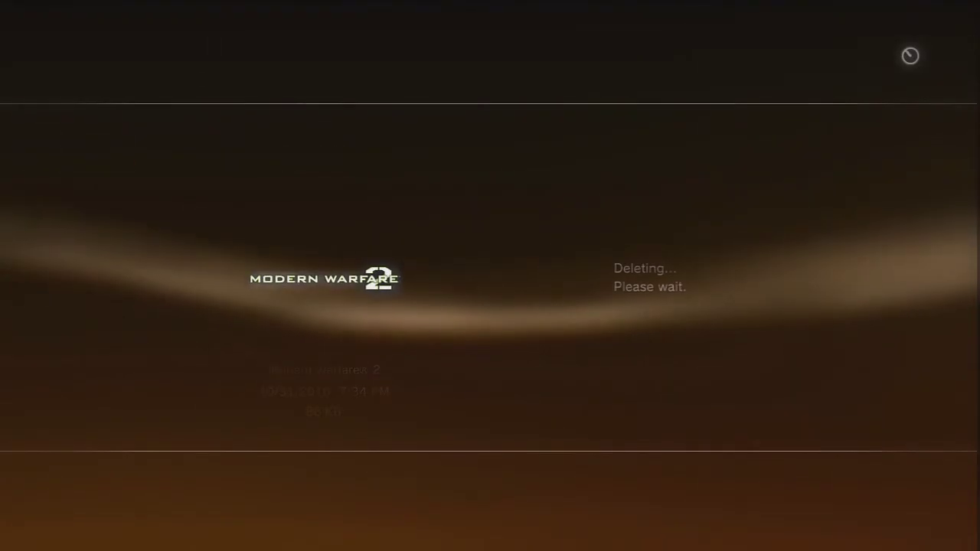
key("Escape")
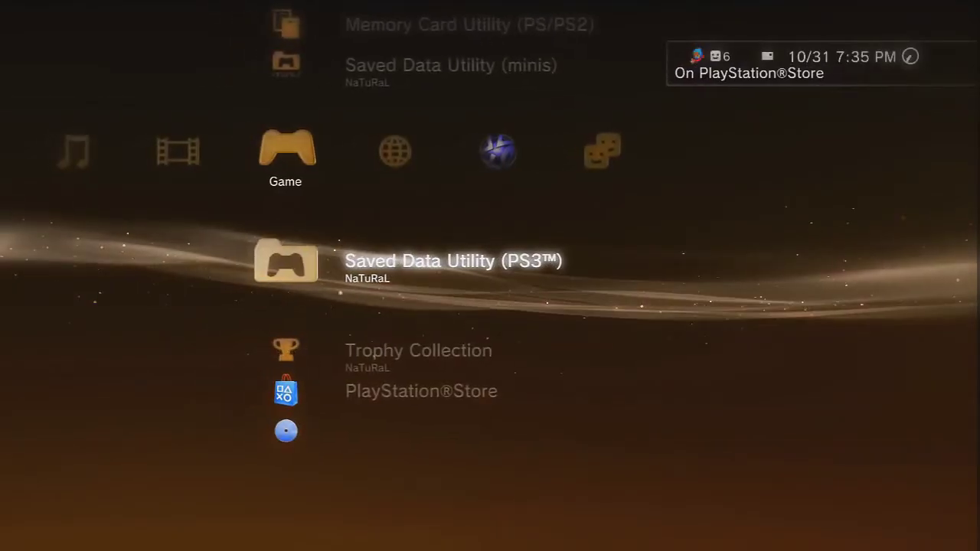
key("Down")
key("Down")
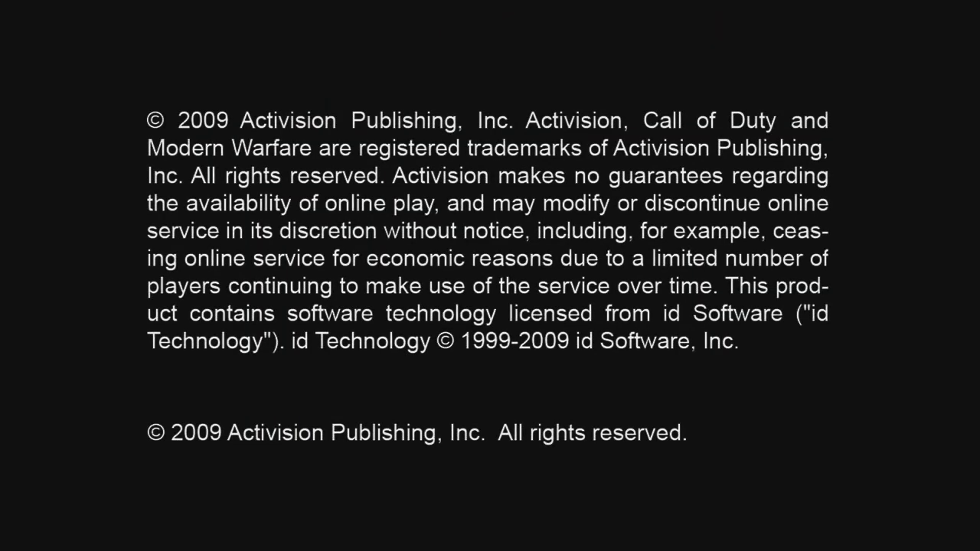
Get past the Modern Warfare 2 title screen and move to Multiplayer.
key("Return")
key("Right")
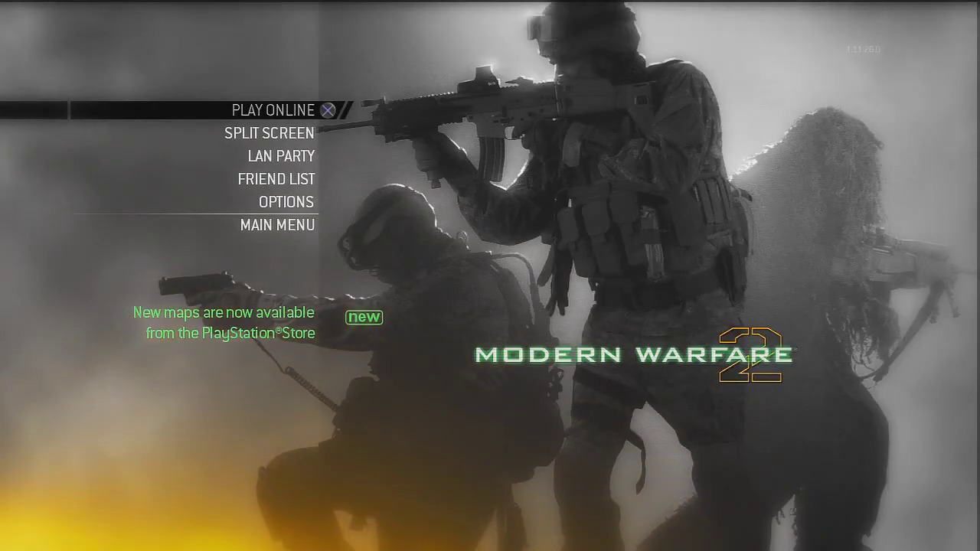
Go online to the PlayStation Network lobby and reach Callsign & Killstreaks.
key("Return")
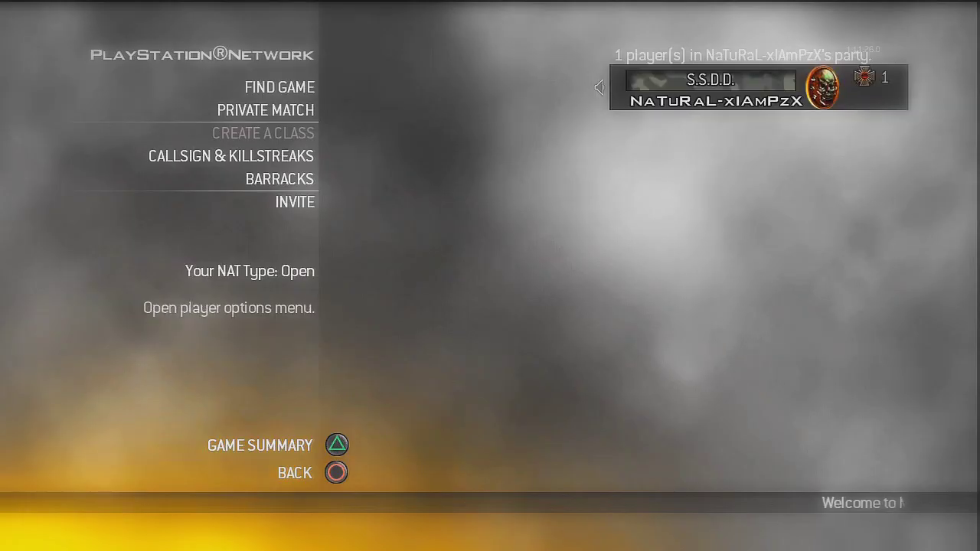
key("Down")
key("Down")
key("Return")
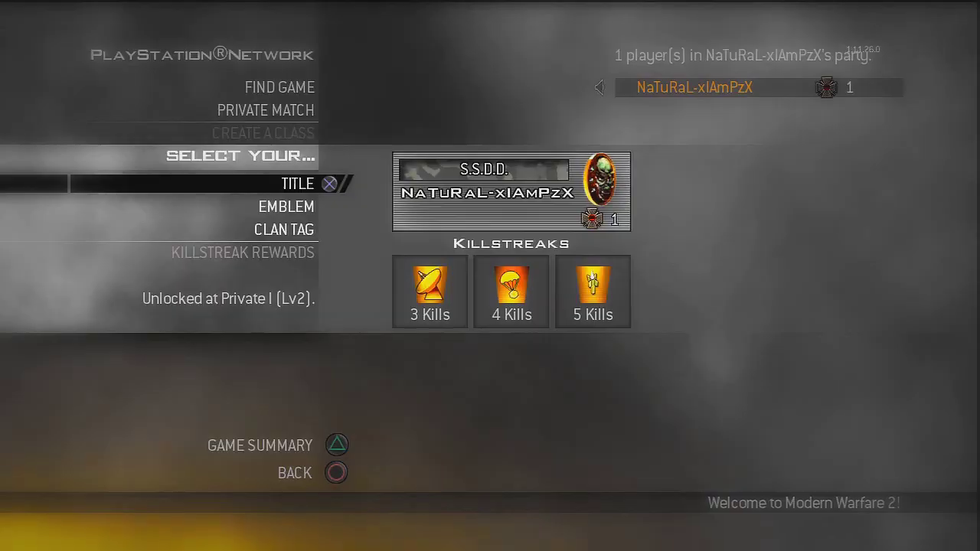
key("Down")
key("Up")
Open the Title collection and flip through the first title pages.
key("Return")
key("Right")
key("Left")
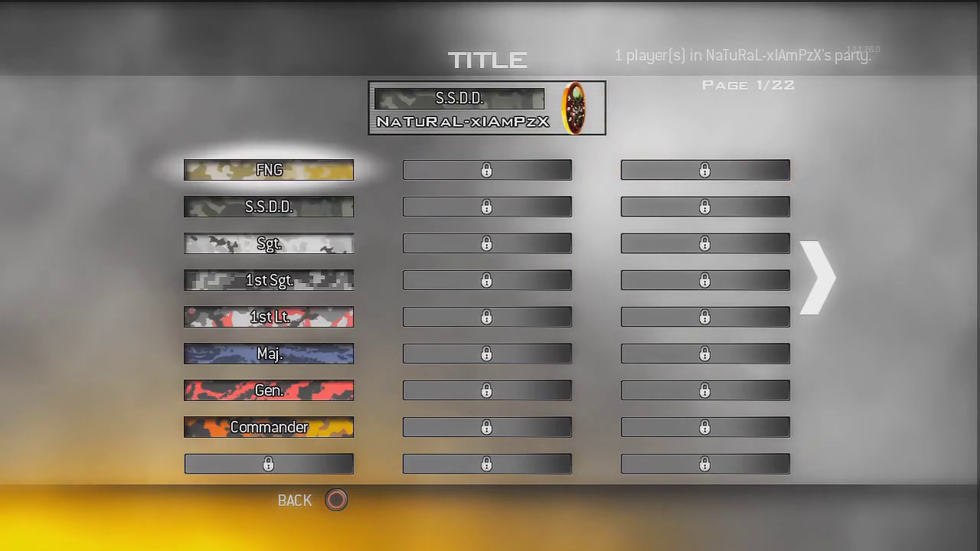
key("Down")
key("Right")
key("Down")
key("Right")
key("Right")
key("Right")
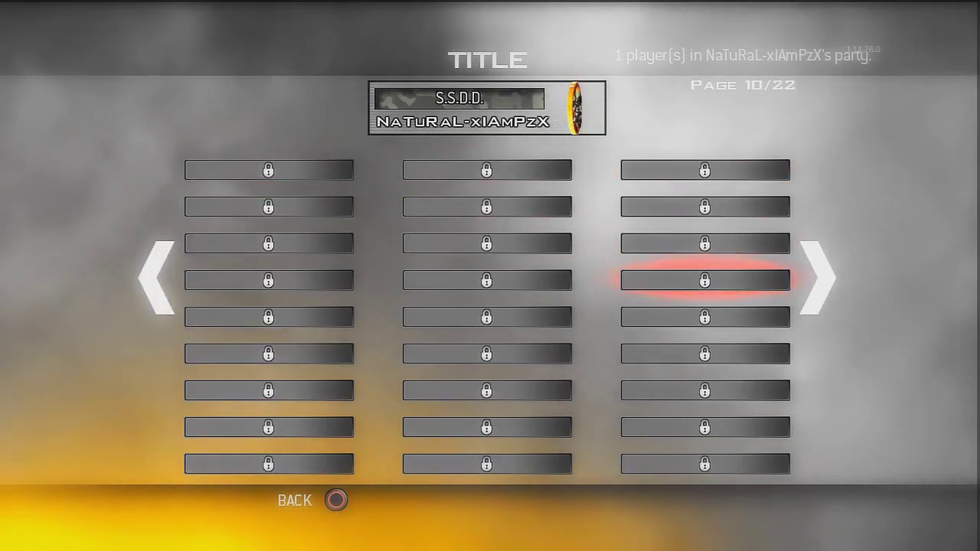
Page further through the titles, forward to the flag titles and beyond.
key("Left")
key("Page_Down")
key("Page_Down")
key("Page_Down")
key("Page_Down")
key("Page_Down")
key("Page_Up")
key("Page_Up")
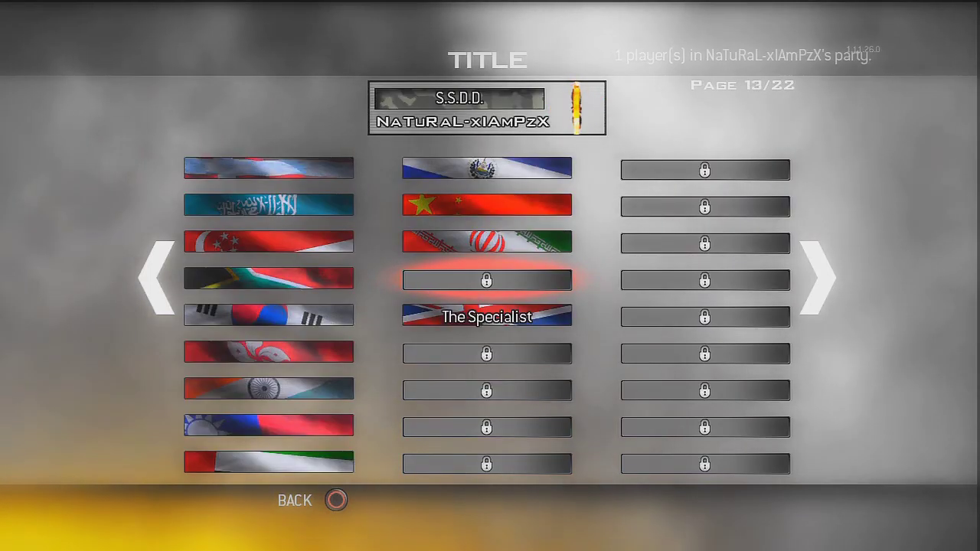
key("Down")
key("Right")
key("Left")
key("Page_Down")
key("Page_Down")
key("Page_Down")
key("Page_Down")
key("Page_Down")
key("Page_Down")
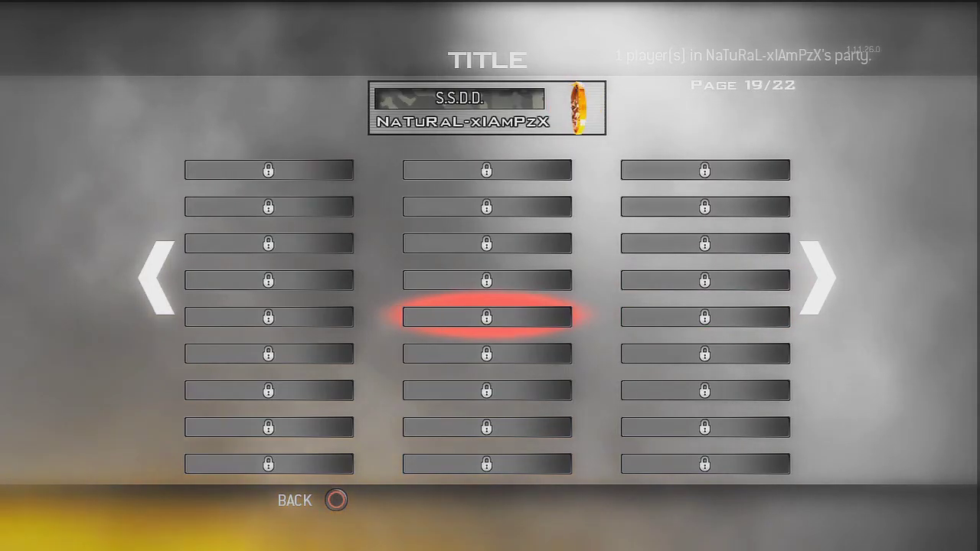
key("Page_Down")
key("Page_Down")
key("Page_Down")
key("Page_Down")
key("Page_Down")
key("Page_Down")
key("Page_Down")
key("Page_Down")
Browse the emblem pages, then back out to the multiplayer menu.
key("Right")
key("Right")
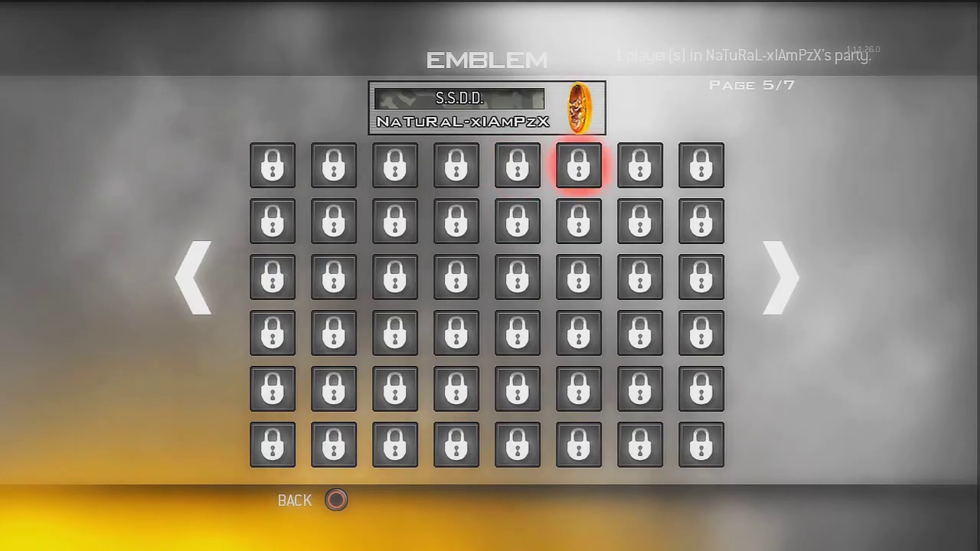
key("Page_Up")
key("Down")
key("Escape")
key("Escape")
Open and close the PS3 system overlay, then re-enter the online lobby.
key("Home")
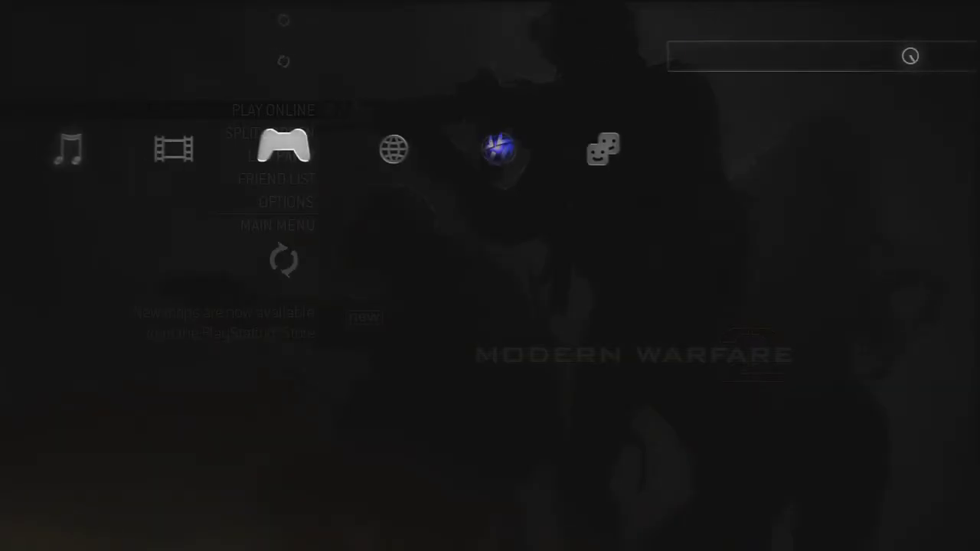
key("Home")
key("Return")
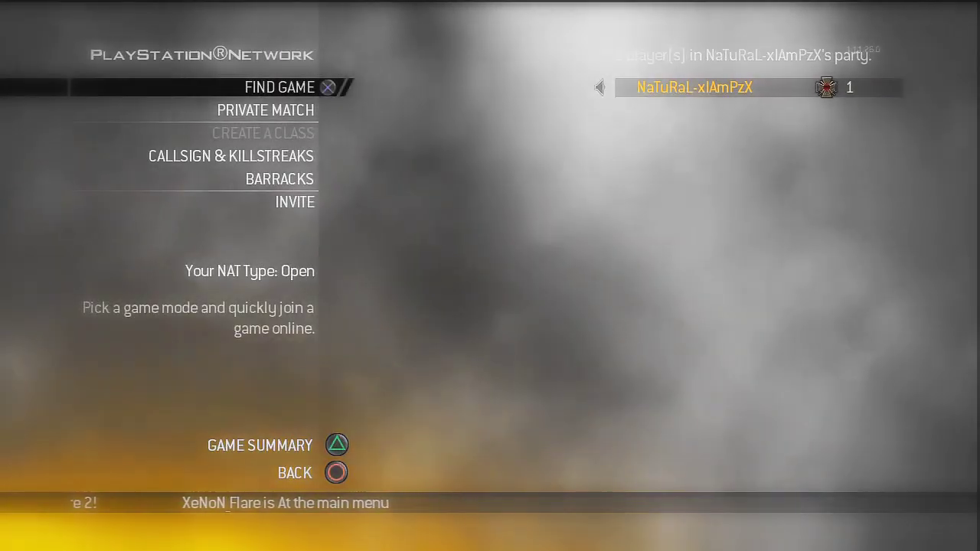